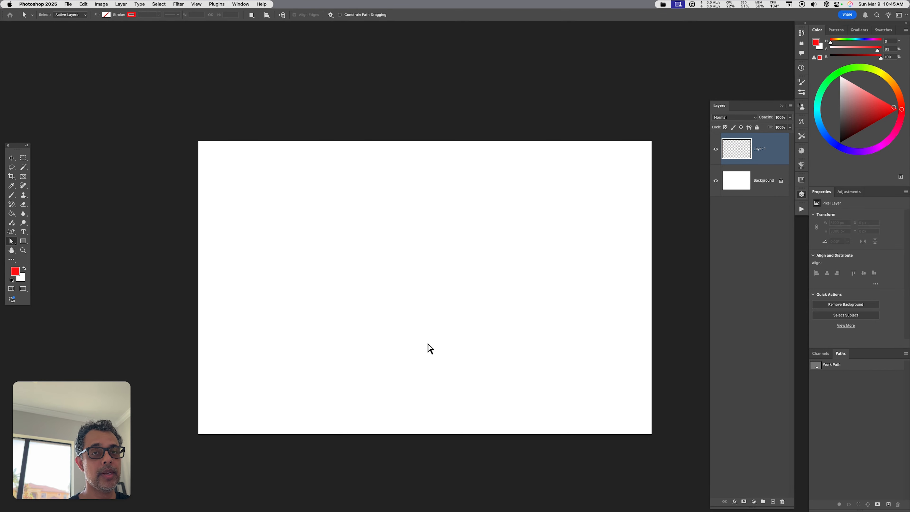
- Draw a rectangle about 1966 × 818 px on the canvas with the Rectangle Tool
drag(23, 241, 69, 241)
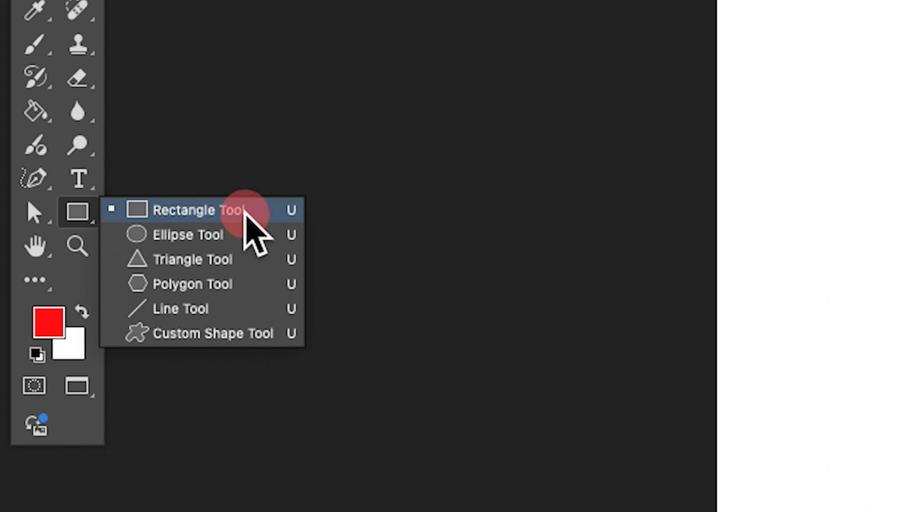
drag(245, 212, 271, 212)
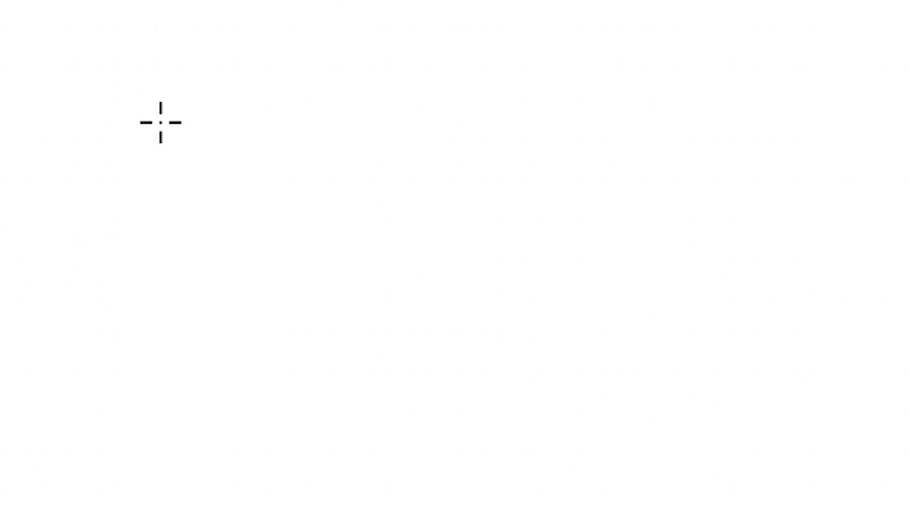
mouse_move(160, 122)
mouse_down()
mouse_move(488, 325)
mouse_move(751, 386)
mouse_move(755, 376)
mouse_up()
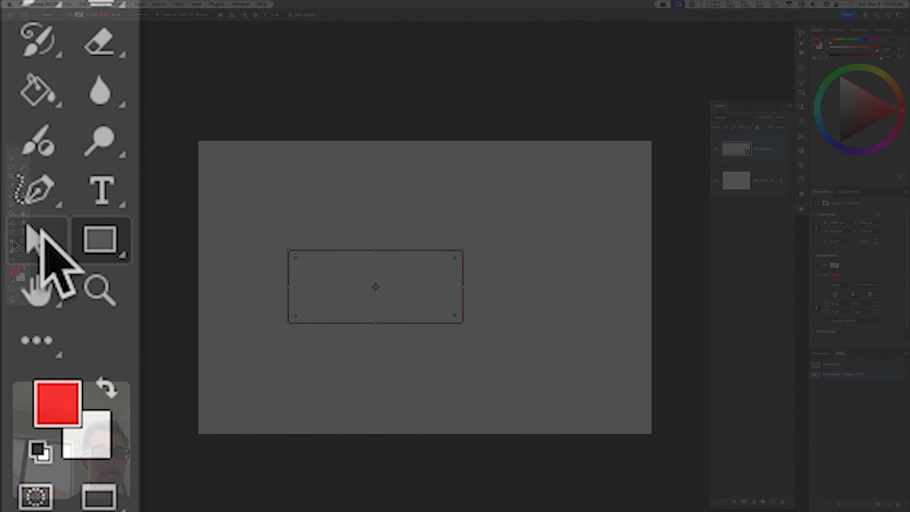
- Drag the rectangle's corner anchor points with Direct Selection, converting the live shape to a regular path
click(13, 240)
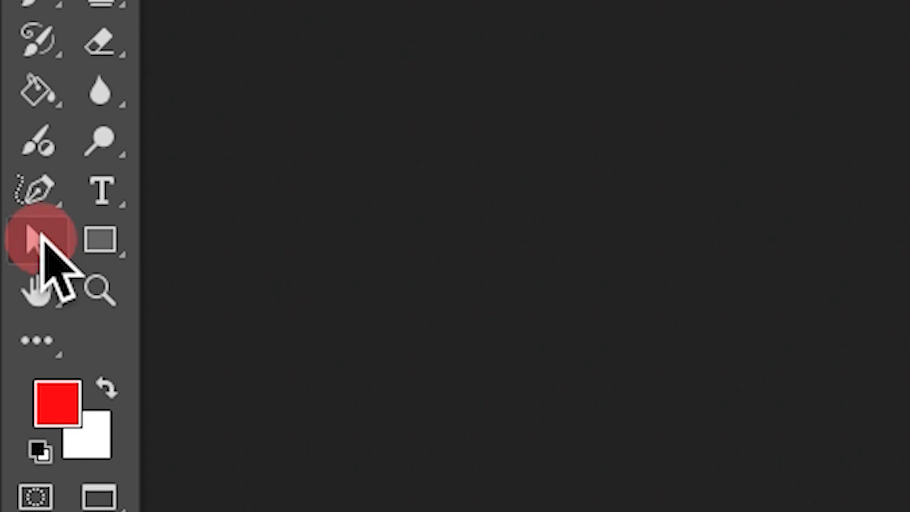
drag(40, 233, 215, 274)
drag(470, 246, 479, 212)
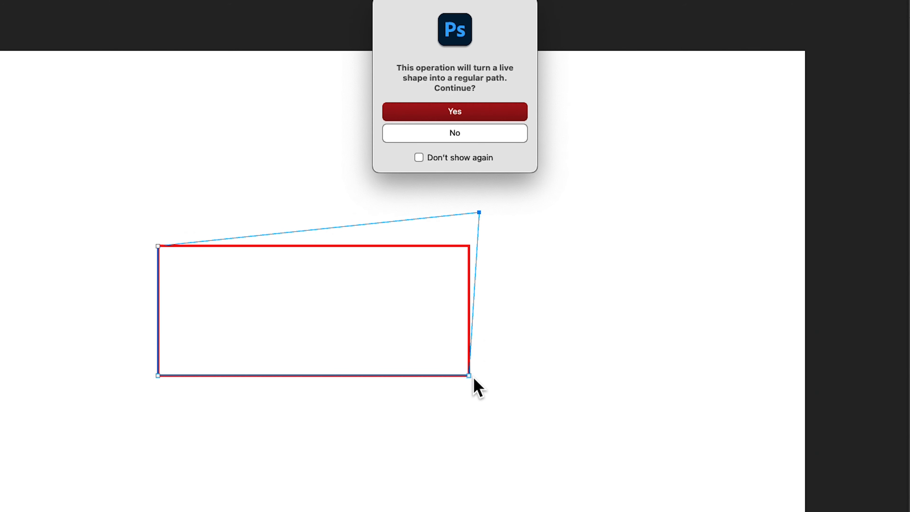
click(484, 109)
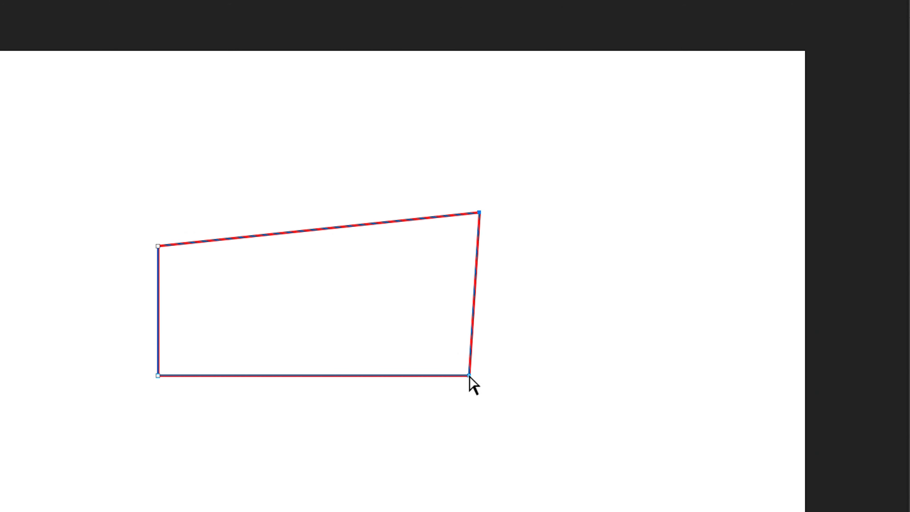
drag(469, 375, 496, 417)
drag(158, 372, 149, 418)
drag(165, 251, 257, 342)
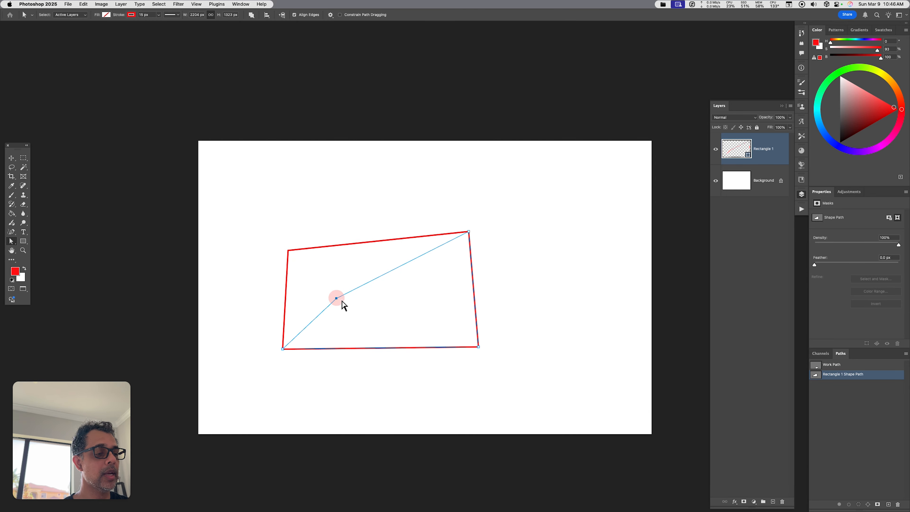
drag(342, 301, 320, 283)
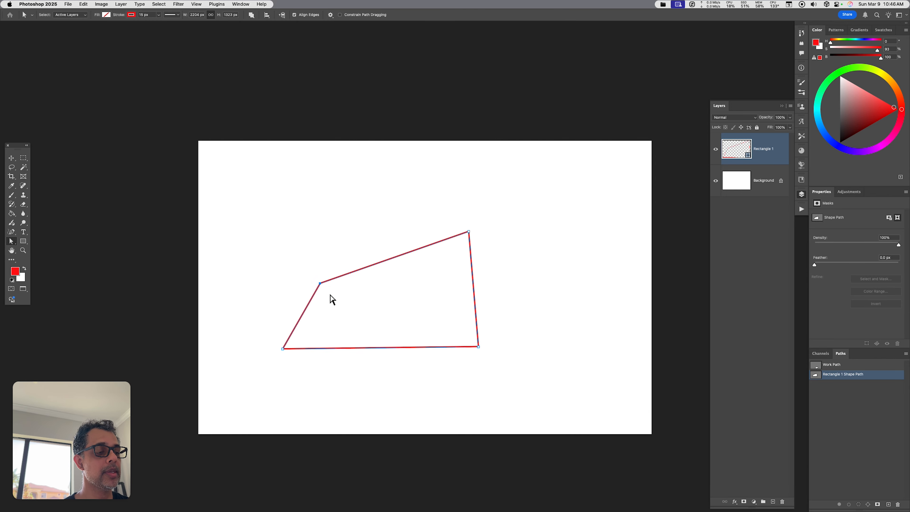
- Undo the four corner point moves to restore the rectangle
key(super+z)
key(super+z)
key(super+z)
key(super+z)
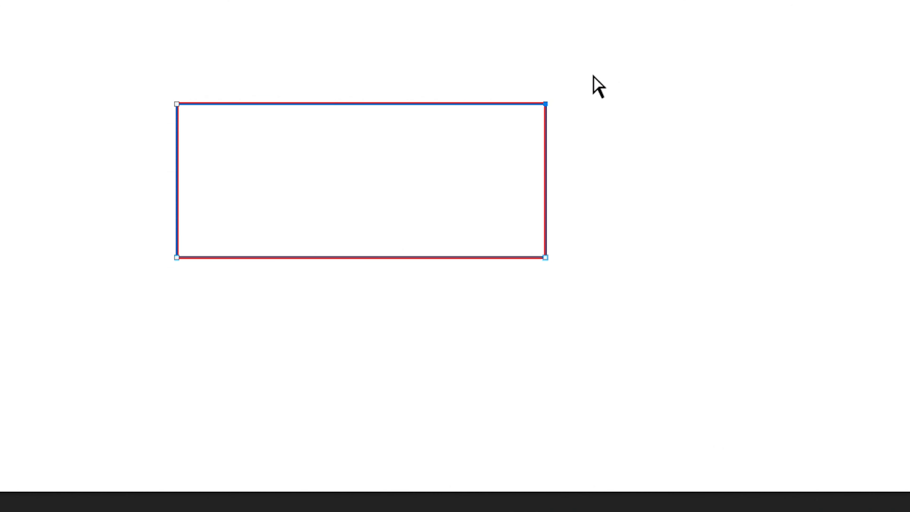
- Free-transform the rectangle's two right-side anchor points, stretching and rotating them upward, then fine-tune the corner points
click(561, 50)
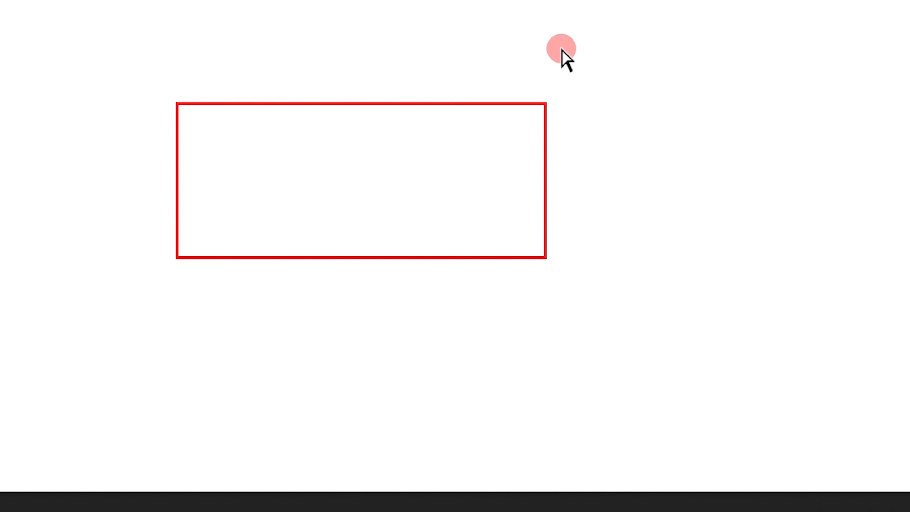
drag(512, 48, 614, 317)
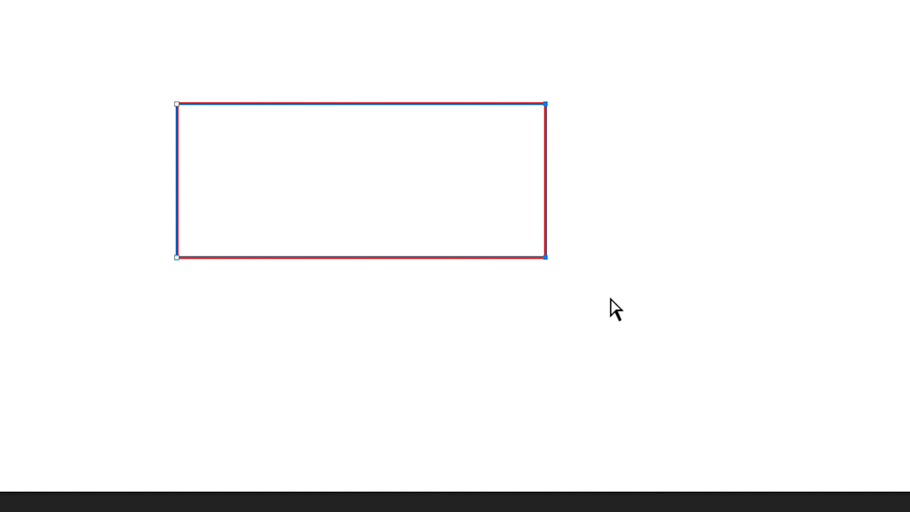
right_click(446, 167)
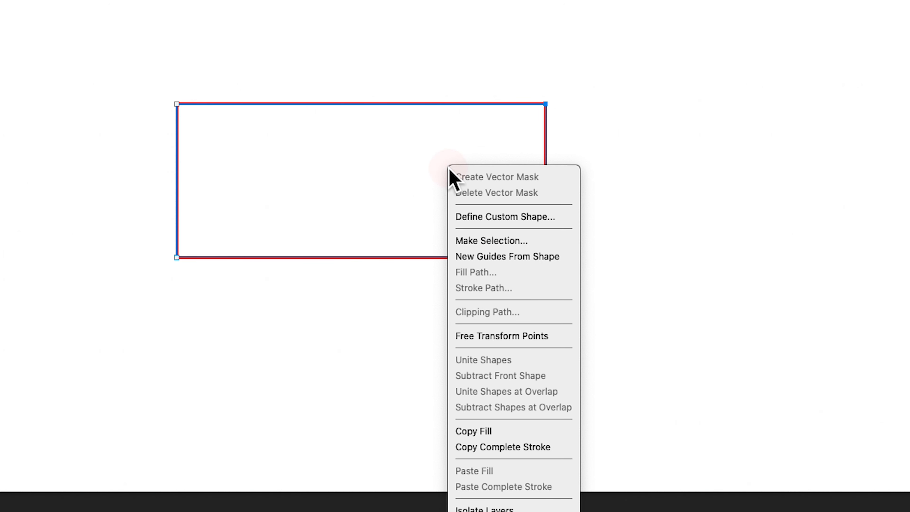
click(537, 330)
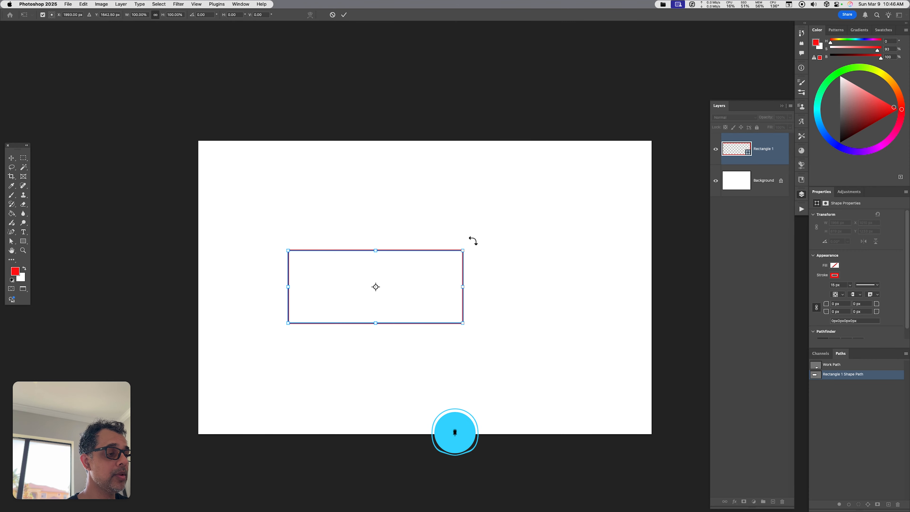
drag(462, 288, 557, 286)
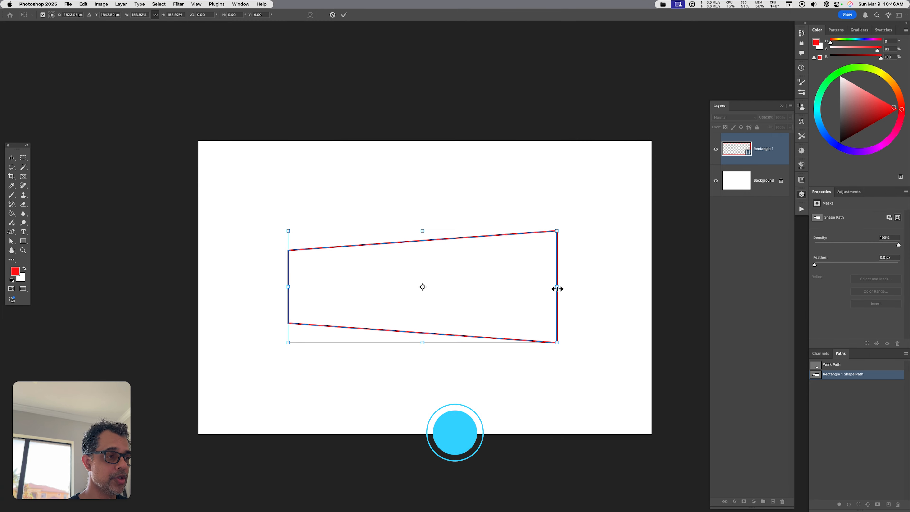
drag(567, 228, 484, 204)
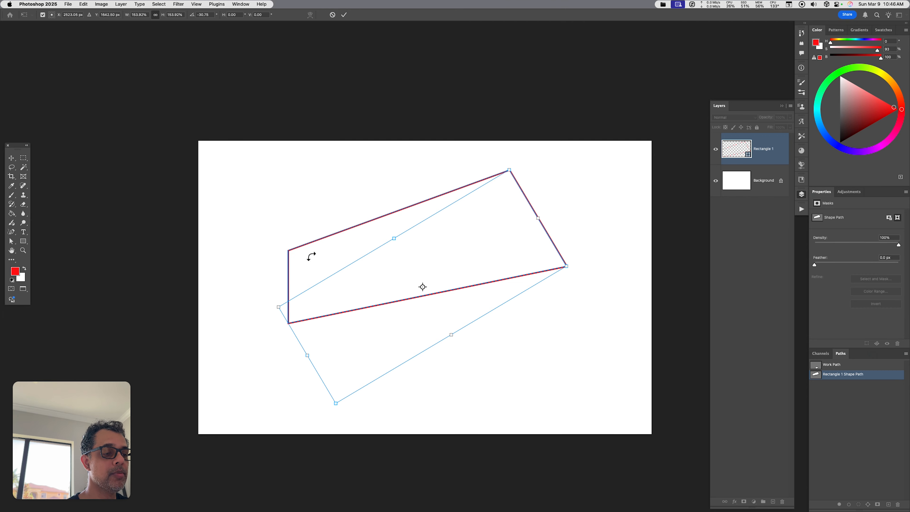
mouse_move(580, 270)
mouse_down()
mouse_move(571, 242)
mouse_move(581, 270)
mouse_up()
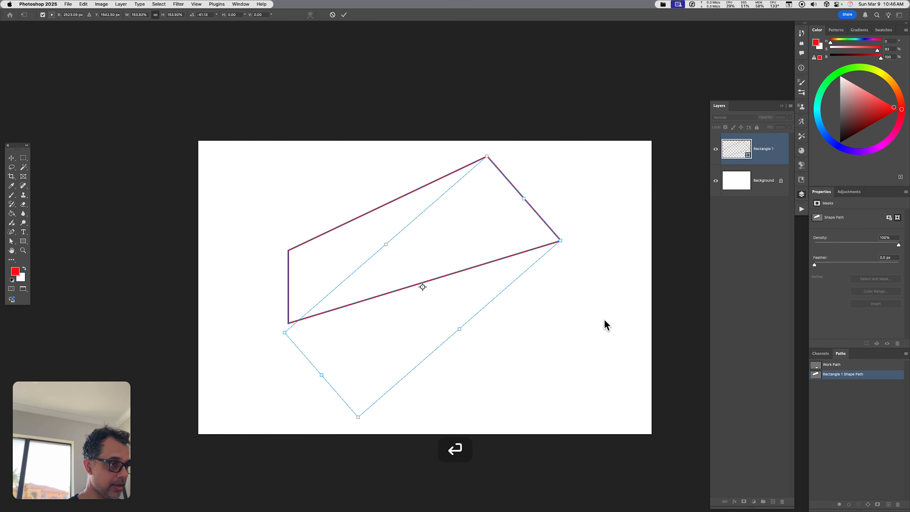
click(467, 176)
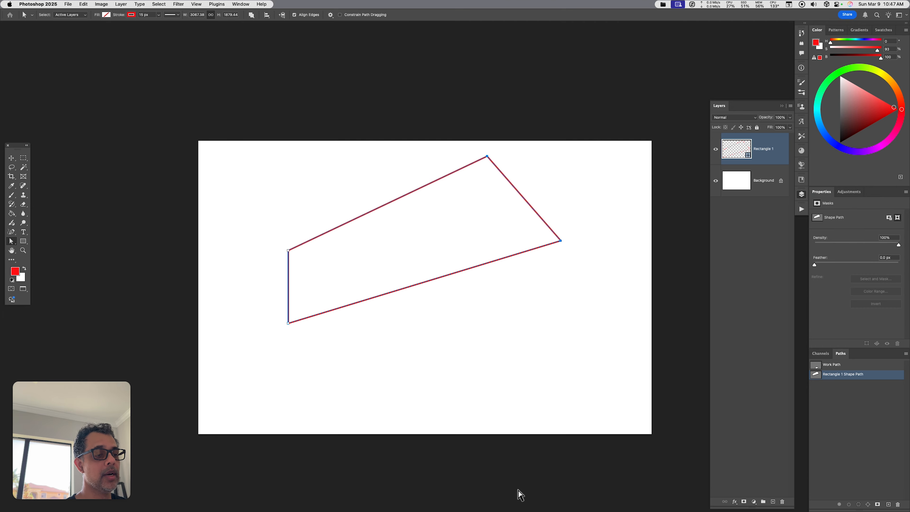
mouse_move(289, 251)
mouse_down()
mouse_move(299, 255)
mouse_move(290, 254)
mouse_up()
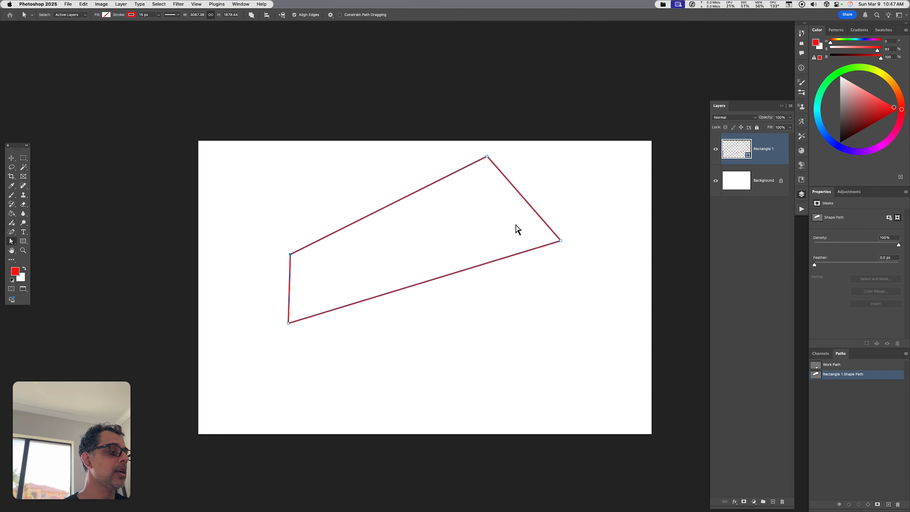
mouse_move(561, 241)
mouse_down()
mouse_move(532, 240)
mouse_move(555, 238)
mouse_up()
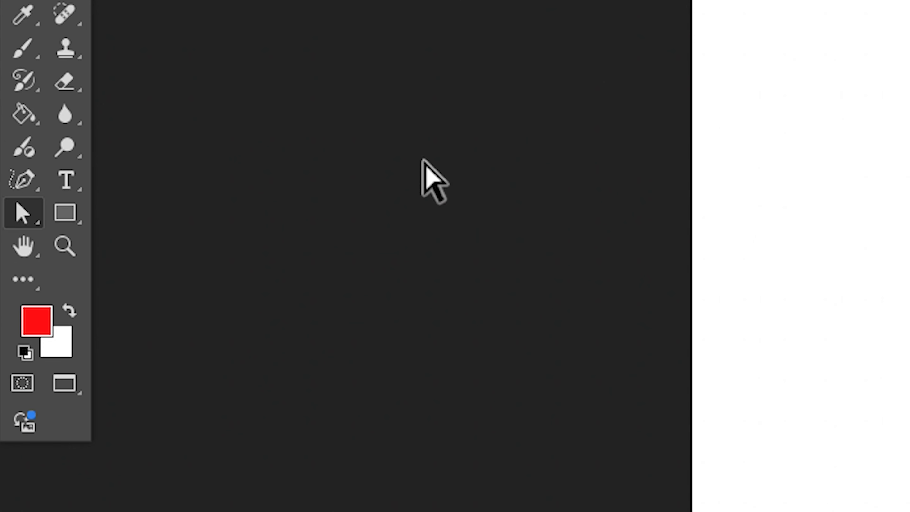
- Draw a circle below the quadrilateral with the Ellipse Tool and switch to Direct Selection
drag(71, 212, 215, 232)
drag(330, 126, 605, 396)
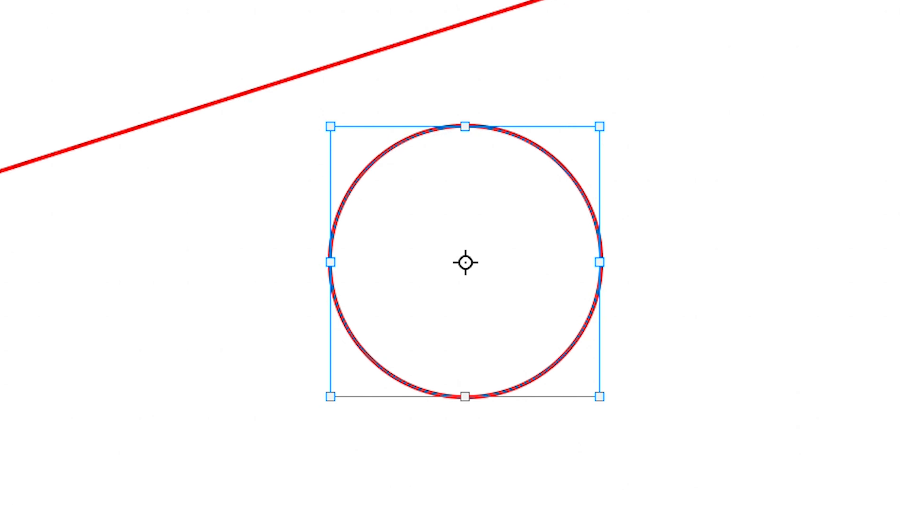
key(a)
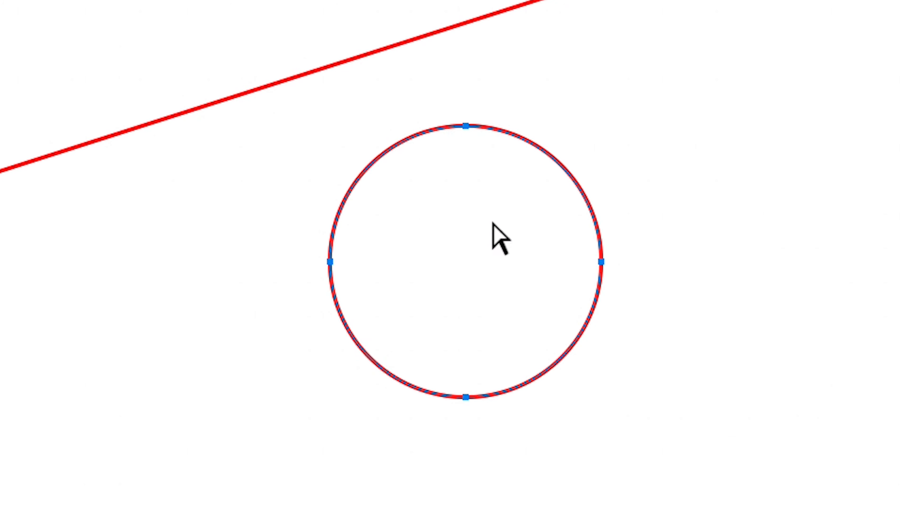
- Select the circle's right-side anchor points and free-transform them, stretching, rotating and scaling into a teardrop-like blob
drag(455, 94, 724, 451)
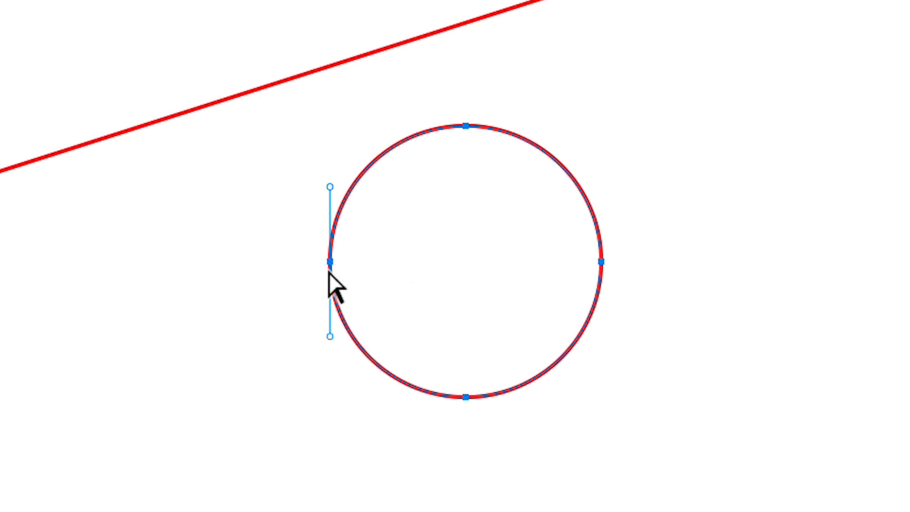
click(368, 252)
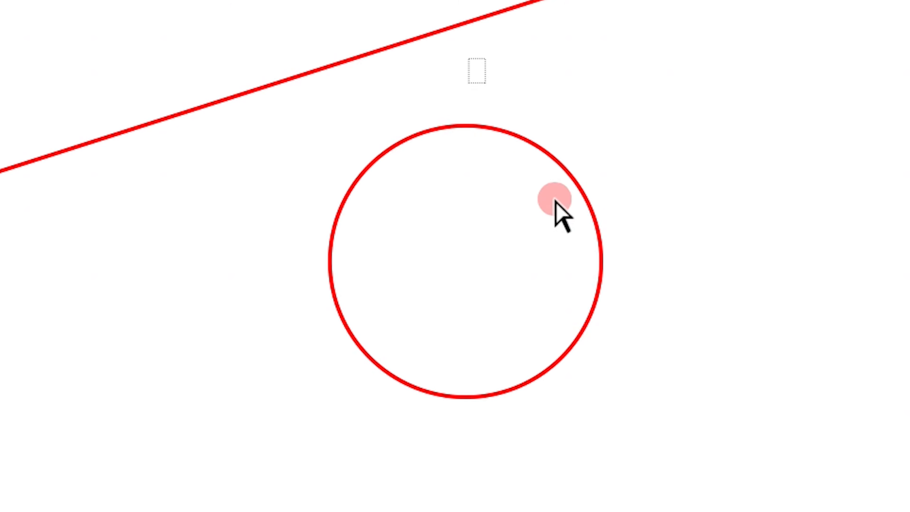
drag(469, 58, 756, 464)
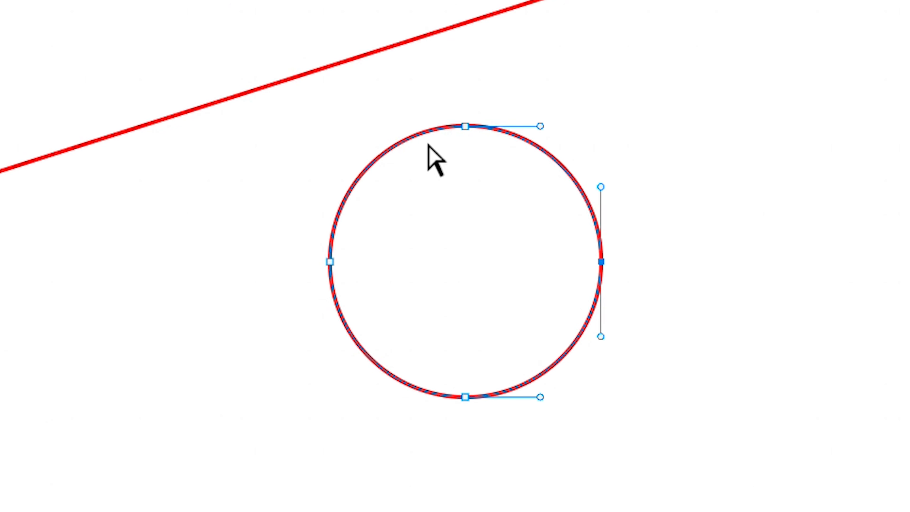
drag(420, 86, 692, 453)
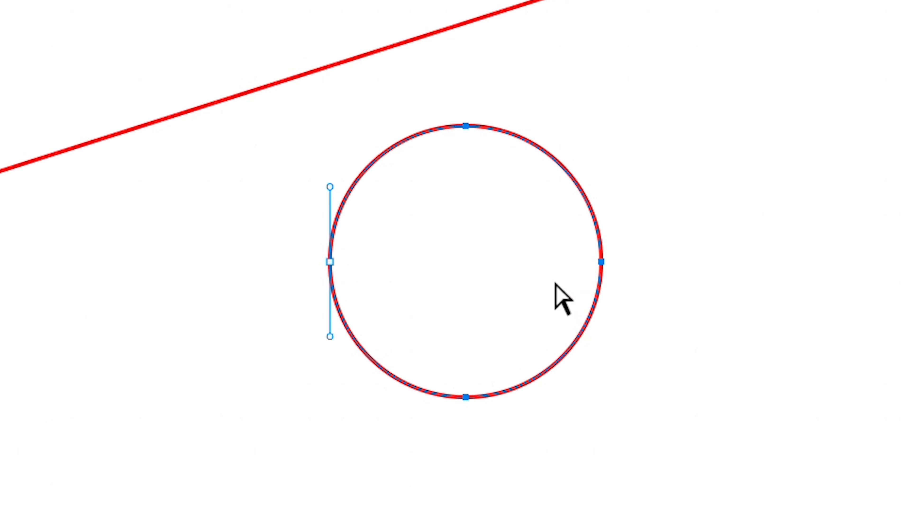
right_click(540, 267)
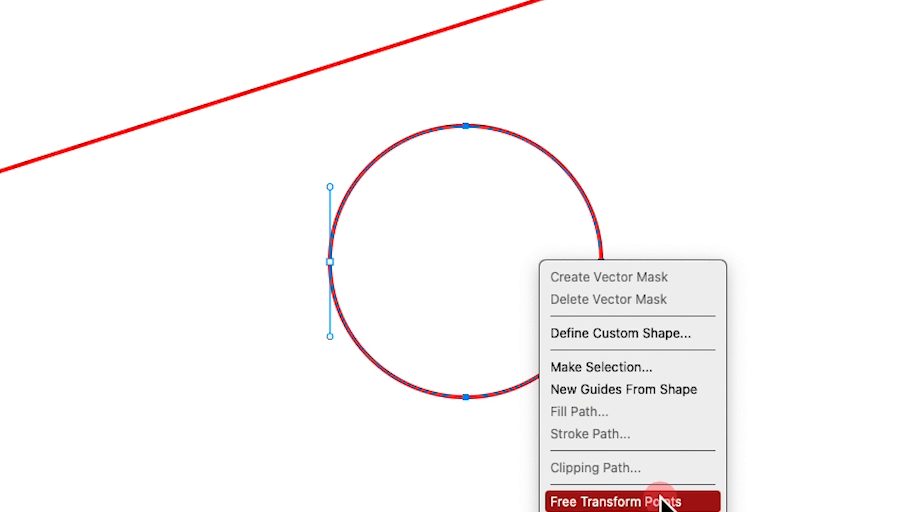
click(666, 500)
drag(602, 262, 724, 259)
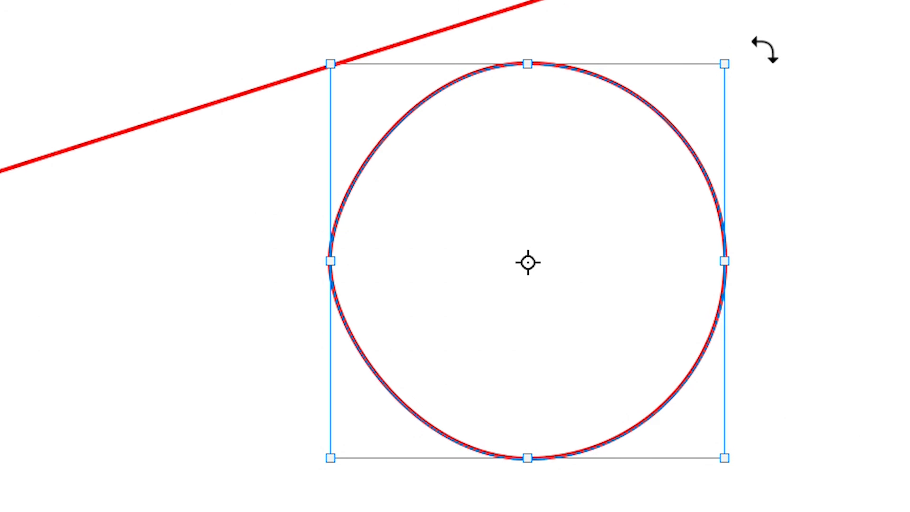
drag(763, 46, 596, 1)
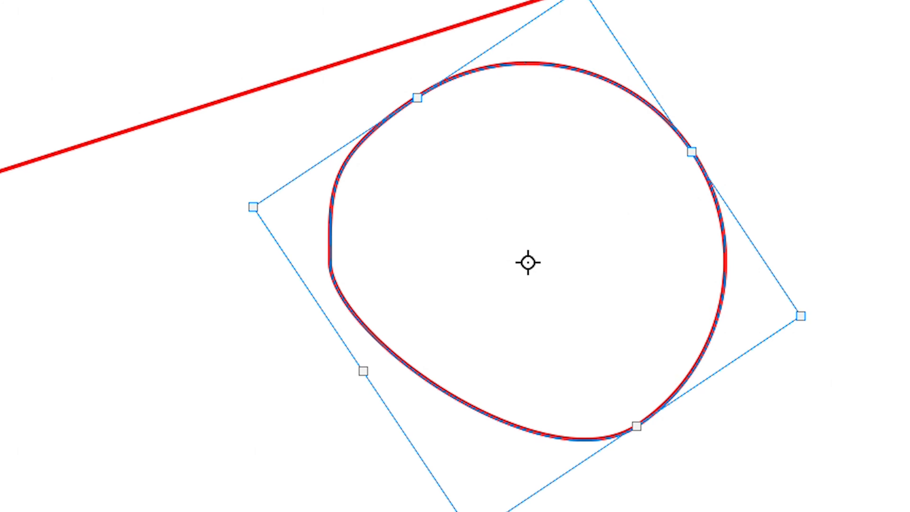
drag(844, 346, 601, 477)
drag(451, 446, 567, 279)
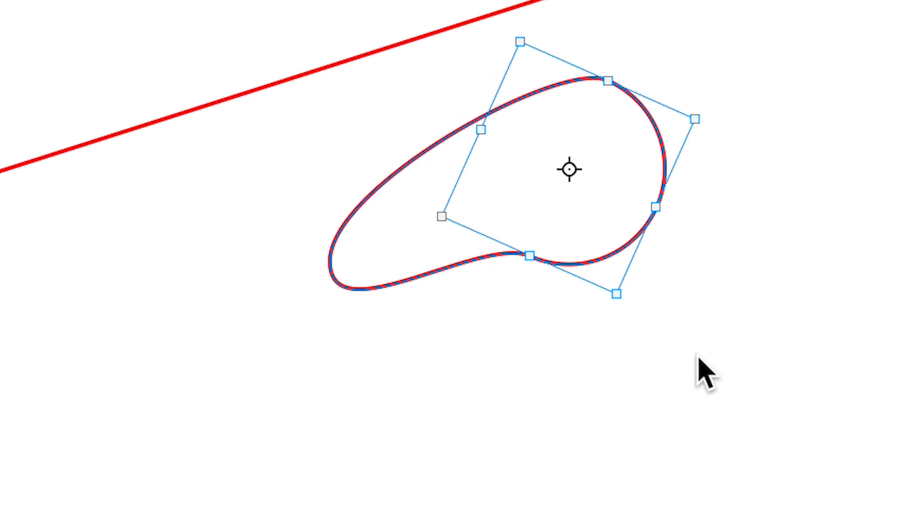
key(a)
drag(648, 280, 688, 286)
- Paint eye and mouth details onto the blob with the Brush tool
key(b)
drag(573, 172, 616, 164)
drag(384, 247, 378, 256)
drag(394, 249, 392, 253)
drag(372, 275, 428, 268)
mouse_move(390, 225)
mouse_down()
mouse_move(462, 217)
mouse_move(477, 275)
mouse_up()
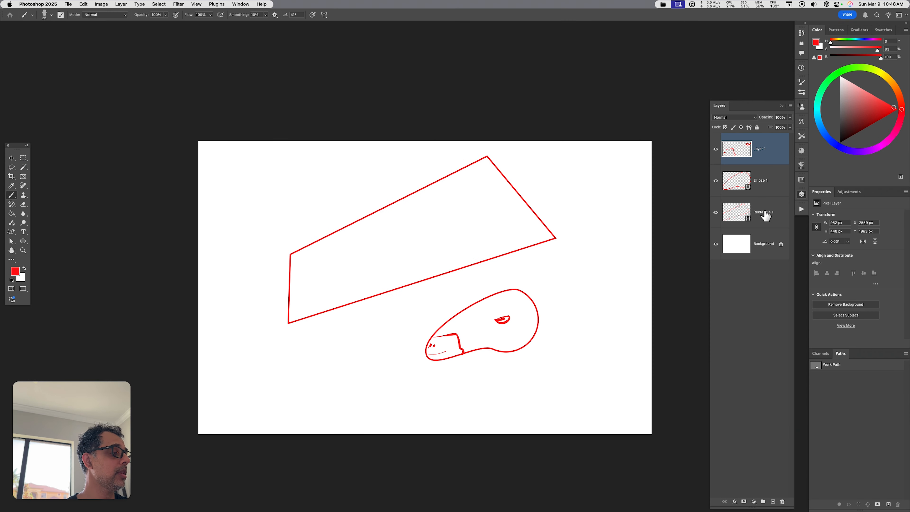
- Select the Layer 1, Ellipse 1 and Rectangle 1 layers, merge them and cut them from the canvas
super+click(765, 215)
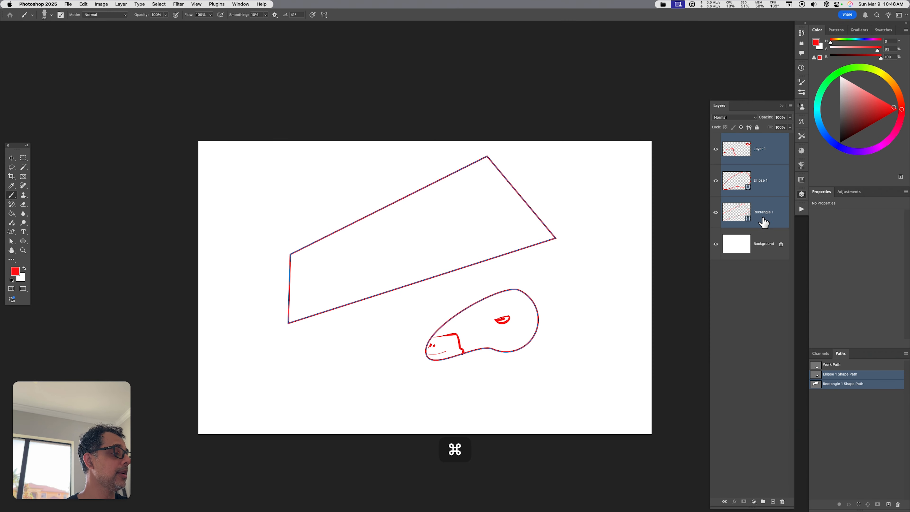
key(super+e)
key(super+x)
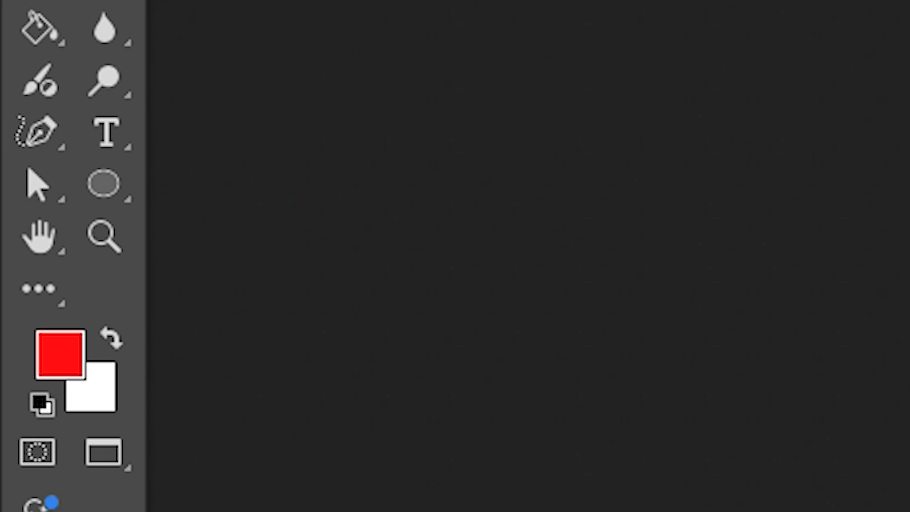
- Draw a hexagon with the Polygon Tool and switch to Direct Selection
drag(23, 241, 70, 260)
drag(371, 297, 372, 297)
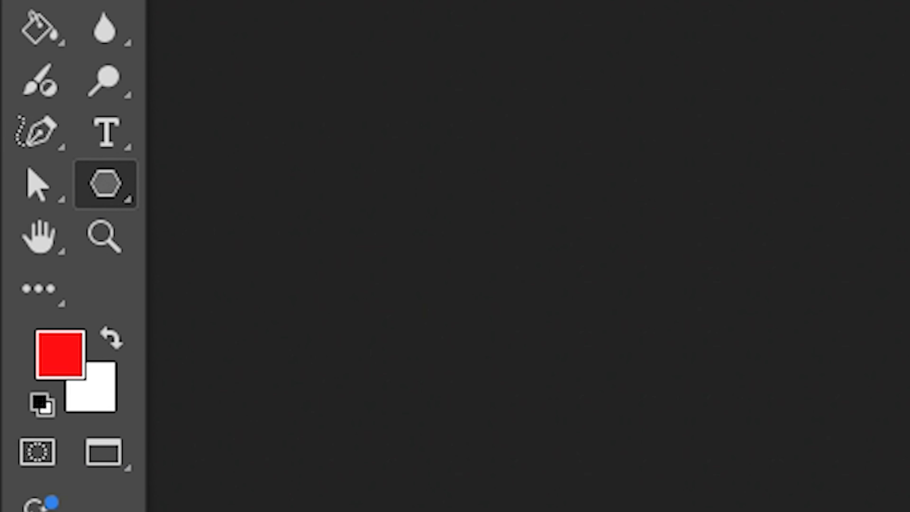
drag(297, 239, 451, 372)
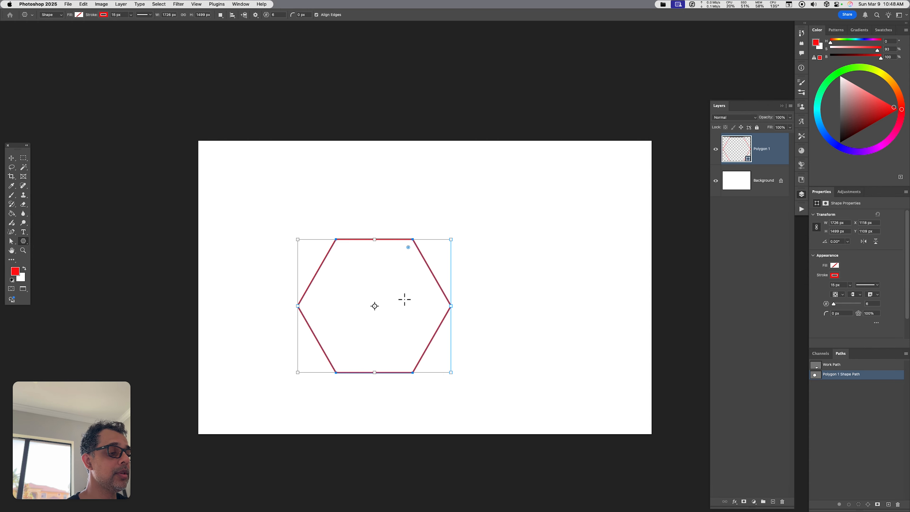
key(a)
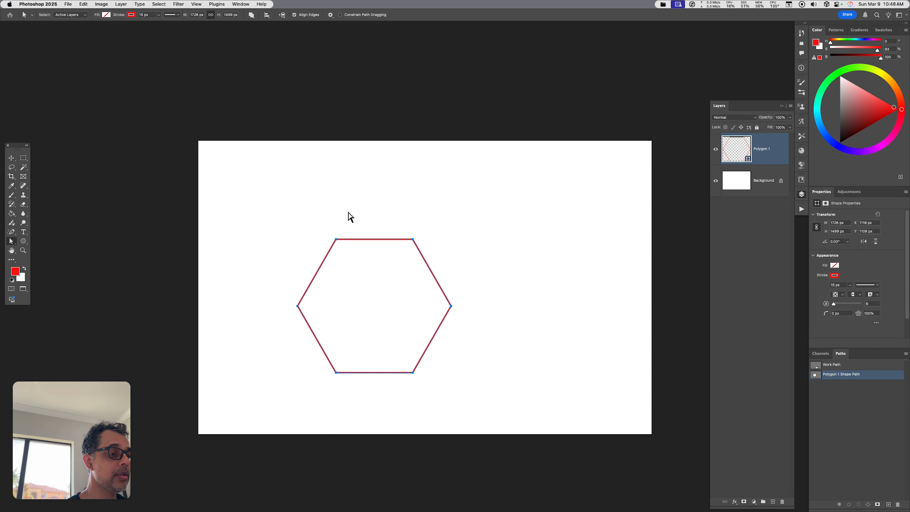
- Select the hexagon's upper anchor points and free-transform them, stretching and rotating into an irregular pentagon, converting it to a regular path
drag(304, 217, 443, 305)
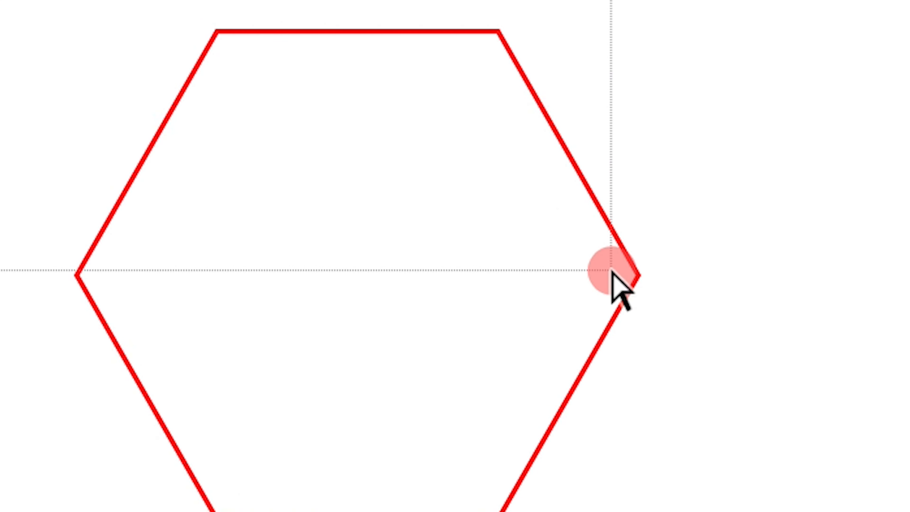
drag(612, 270, 712, 297)
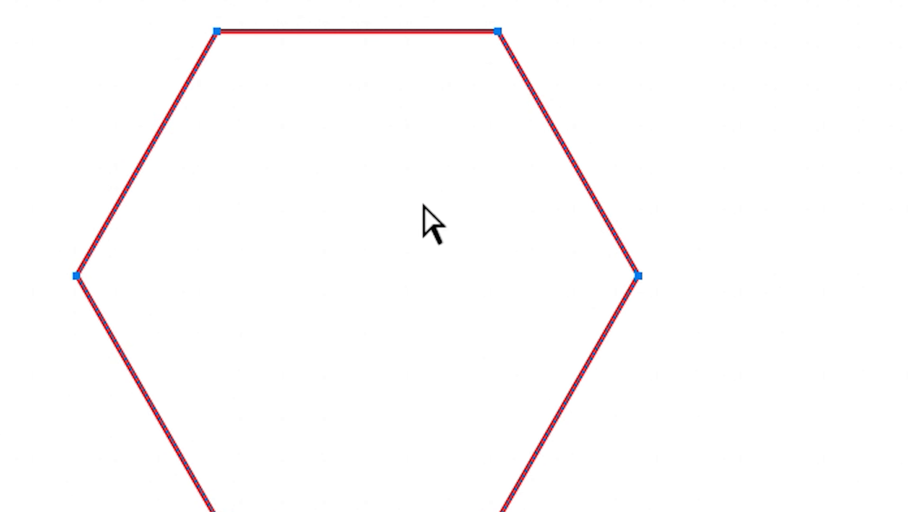
right_click(340, 171)
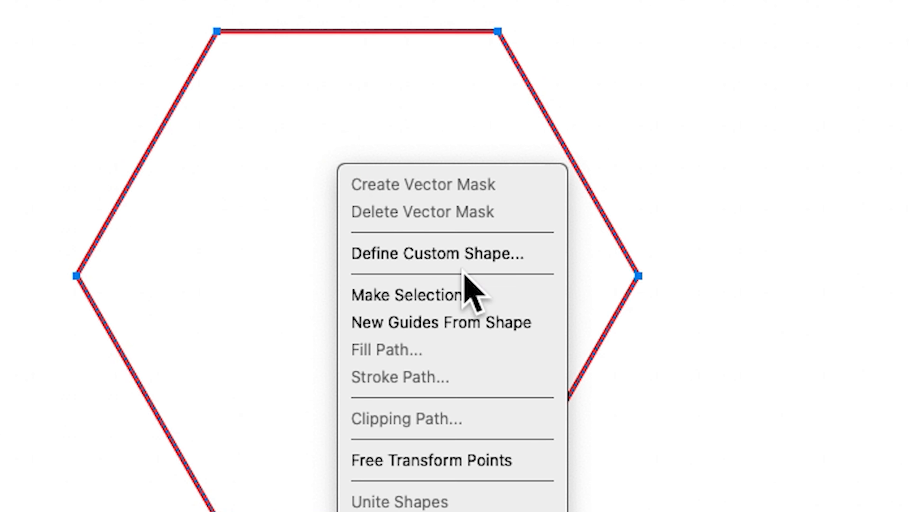
click(481, 452)
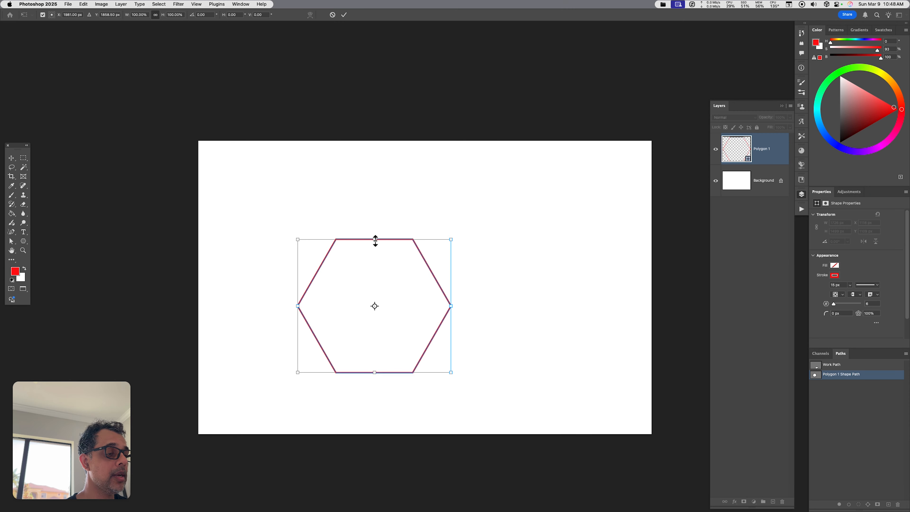
drag(375, 239, 372, 301)
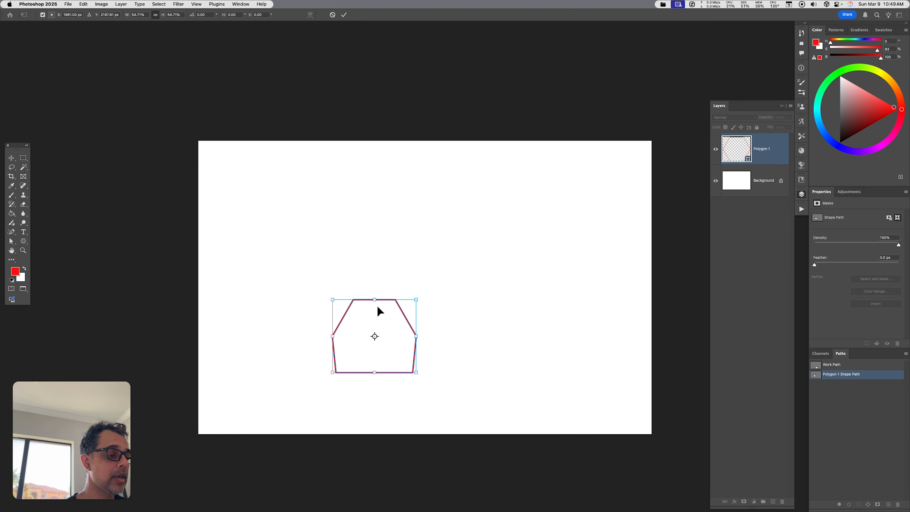
drag(376, 300, 377, 185)
drag(504, 172, 533, 256)
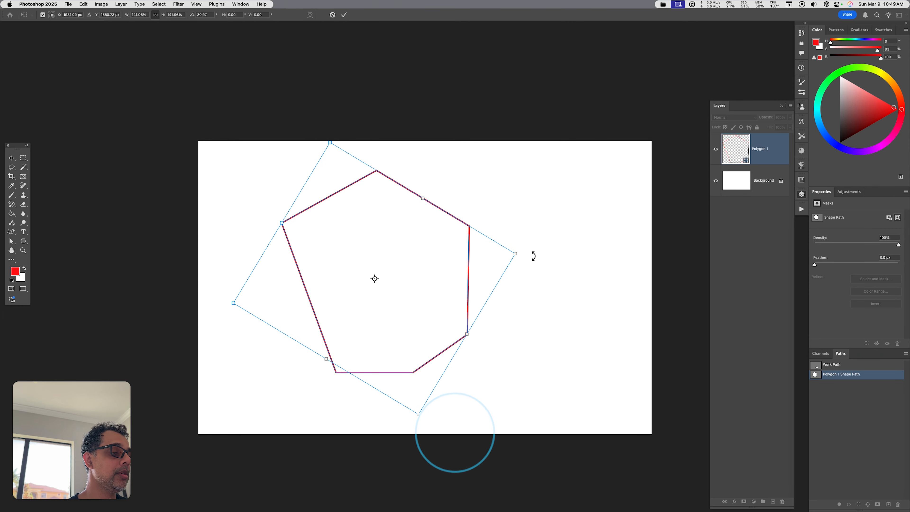
key(Return)
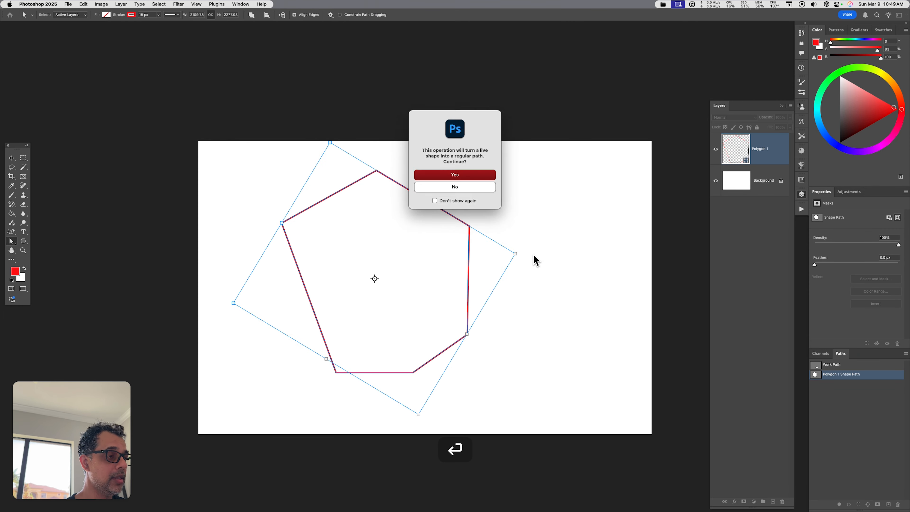
click(469, 175)
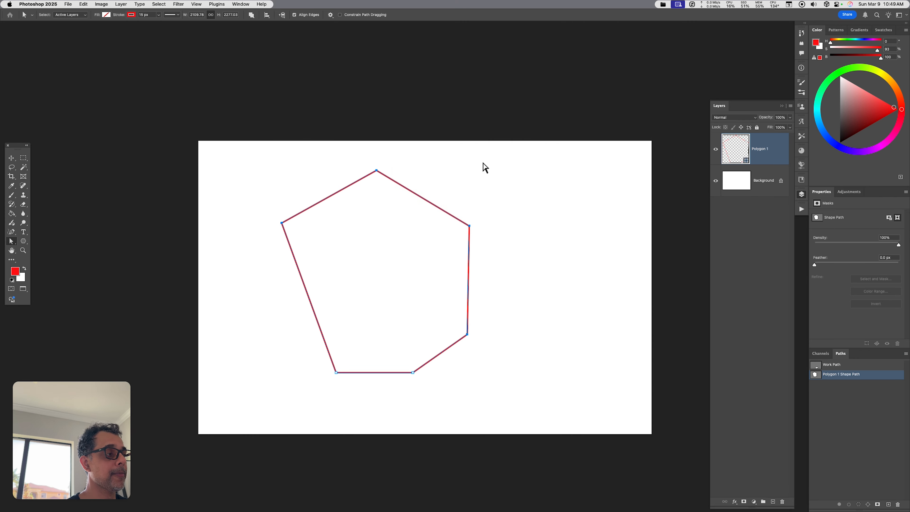
click(506, 256)
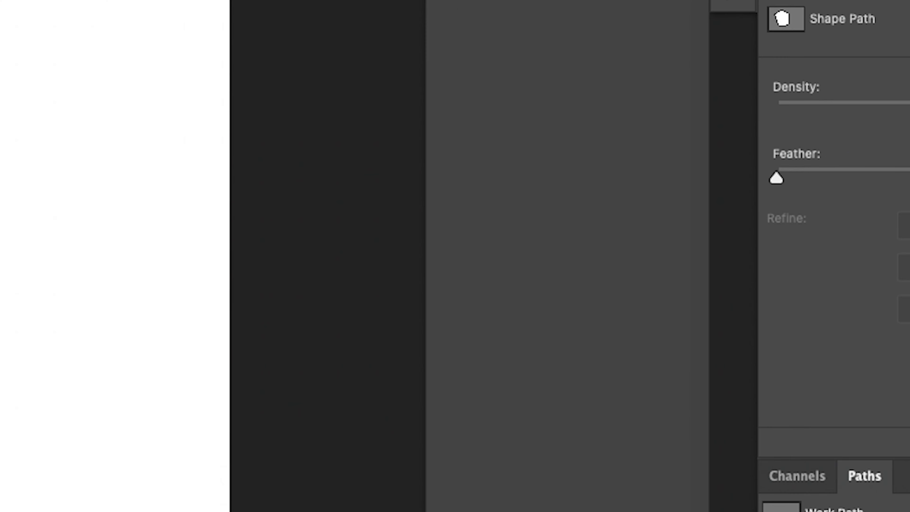
- Rasterize the polygon layer and scale a duplicate down into a smaller pentagon inside it
right_click(756, 150)
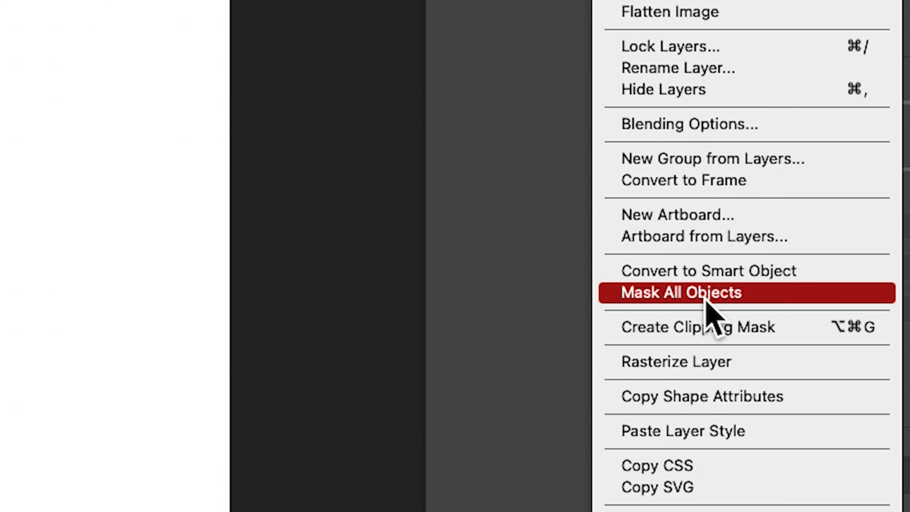
click(704, 360)
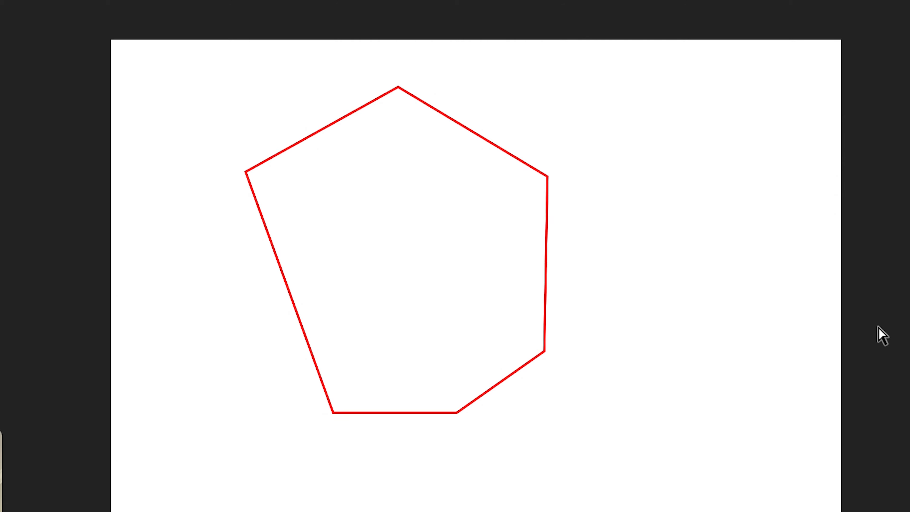
key(ctrl+t)
drag(544, 419, 424, 354)
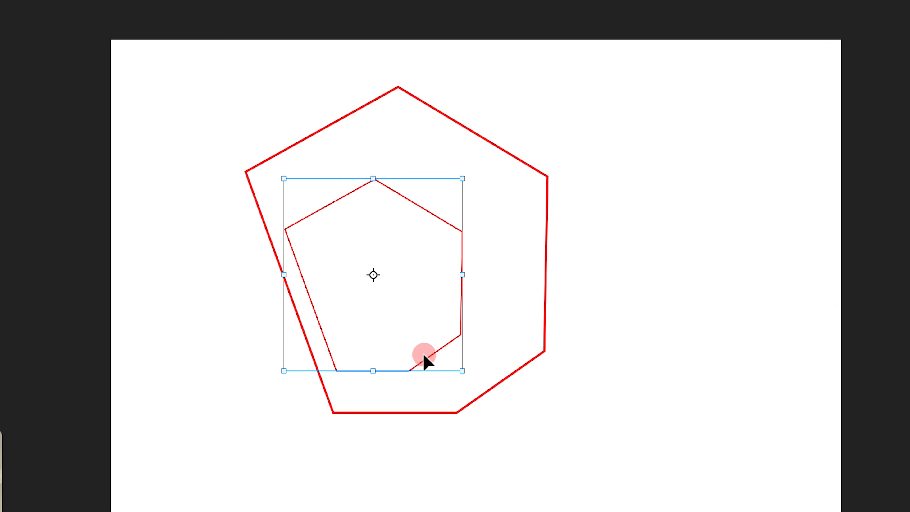
key(Return)
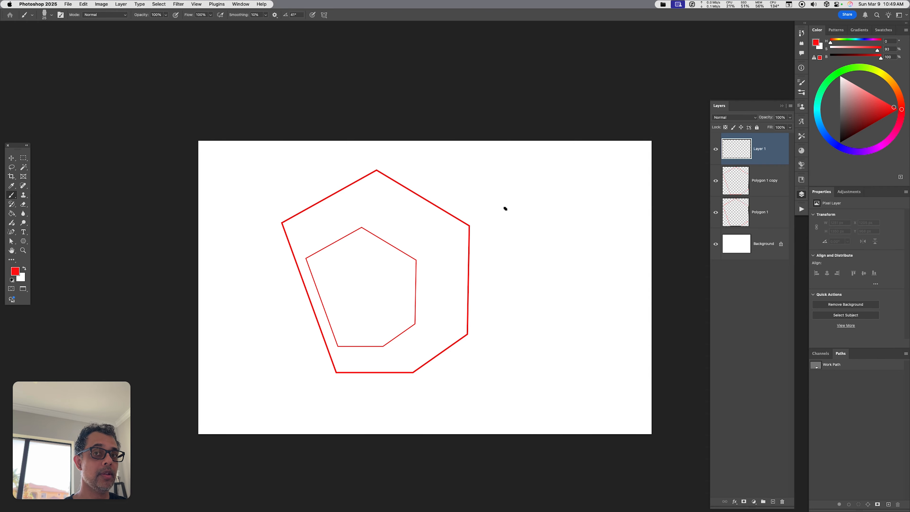
- Paint a long horizontal line with the Brush and move it to the inner pentagon's lower-right corner
drag(49, 426, 855, 427)
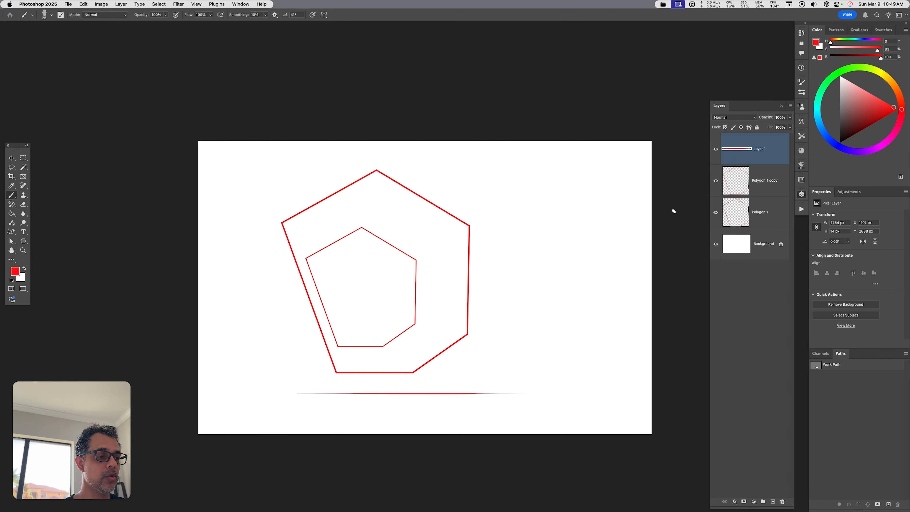
key(v)
mouse_move(485, 399)
mouse_down()
mouse_move(527, 351)
mouse_move(575, 351)
mouse_up()
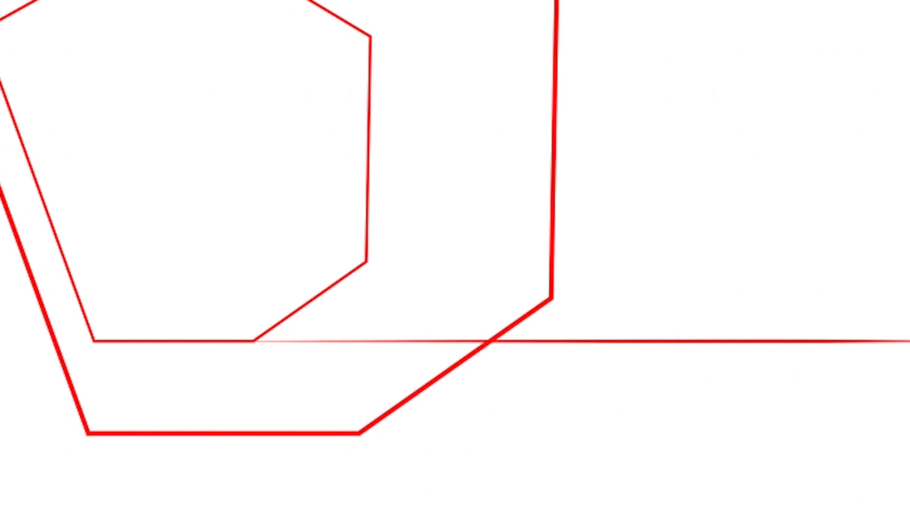
- Rotate the line about its left end so it runs diagonally down-right from the inner pentagon's corner
key(ctrl+t)
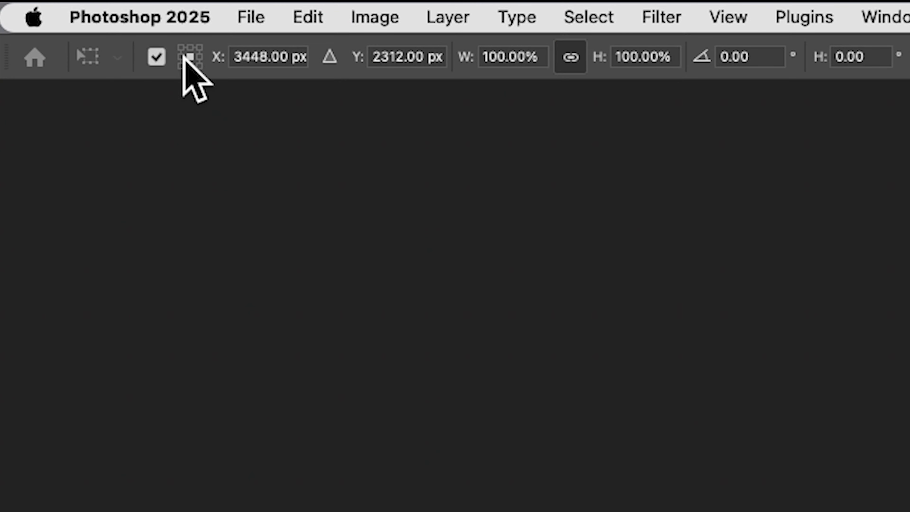
click(180, 56)
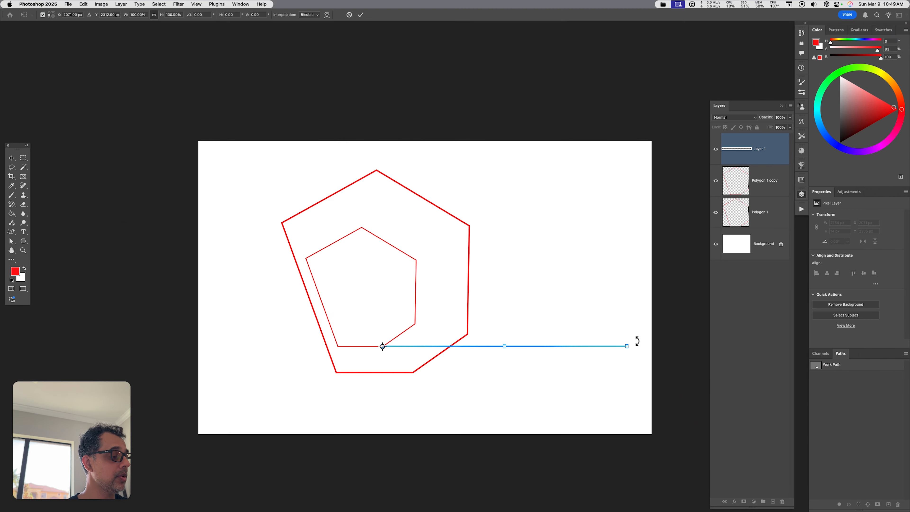
mouse_move(636, 341)
mouse_down()
mouse_move(623, 383)
mouse_move(548, 446)
mouse_move(522, 454)
mouse_up()
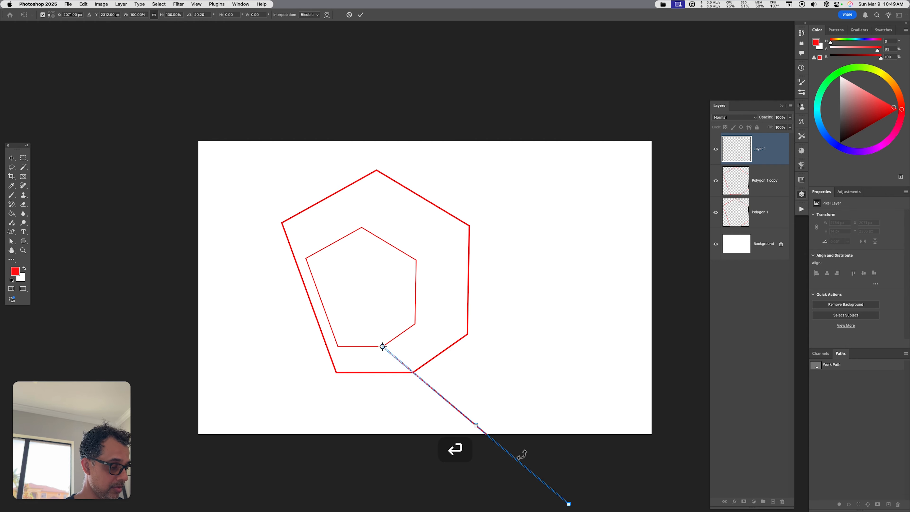
key(Return)
- Duplicate the line and transform the copy to run from the inner pentagon's right corner through the outer corner
key(super+j)
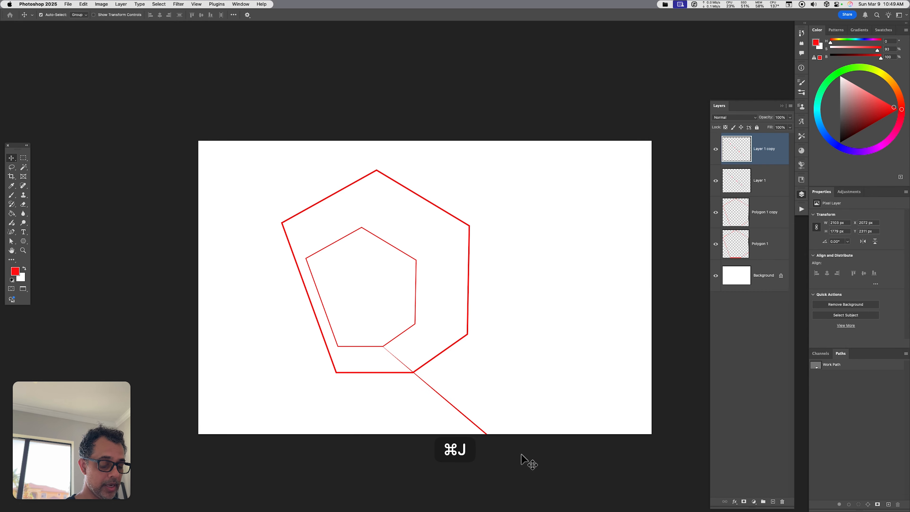
key(super+t)
drag(533, 482, 295, 298)
drag(484, 359, 563, 305)
drag(763, 164, 639, 35)
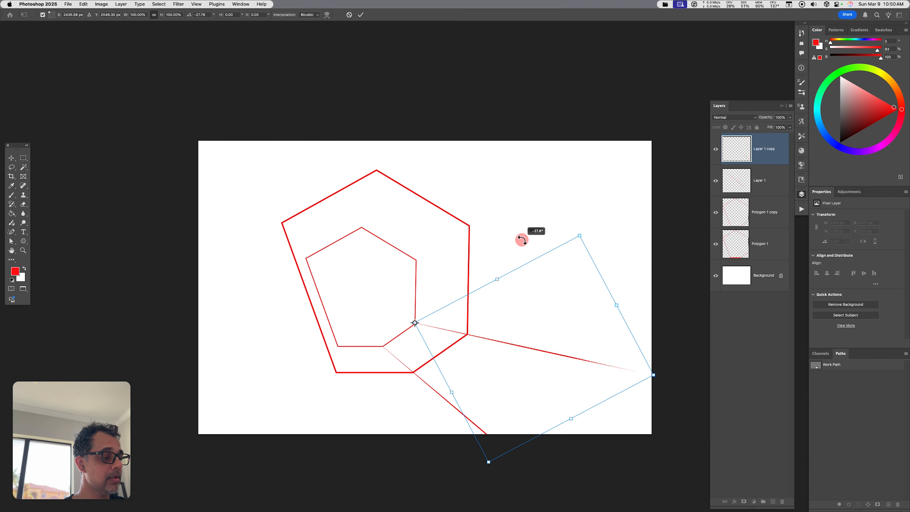
drag(521, 239, 521, 238)
key(Return)
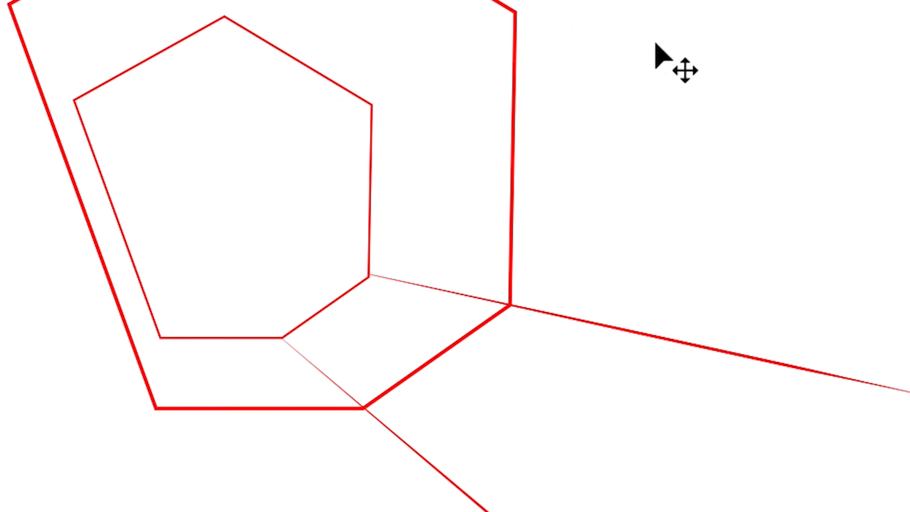
- Transform another line copy to connect the inner and outer pentagons' upper-right corners and extend beyond
key(ctrl+t)
drag(532, 349, 532, 348)
drag(680, 343, 368, 273)
drag(645, 333, 646, 165)
drag(907, 14, 613, 1)
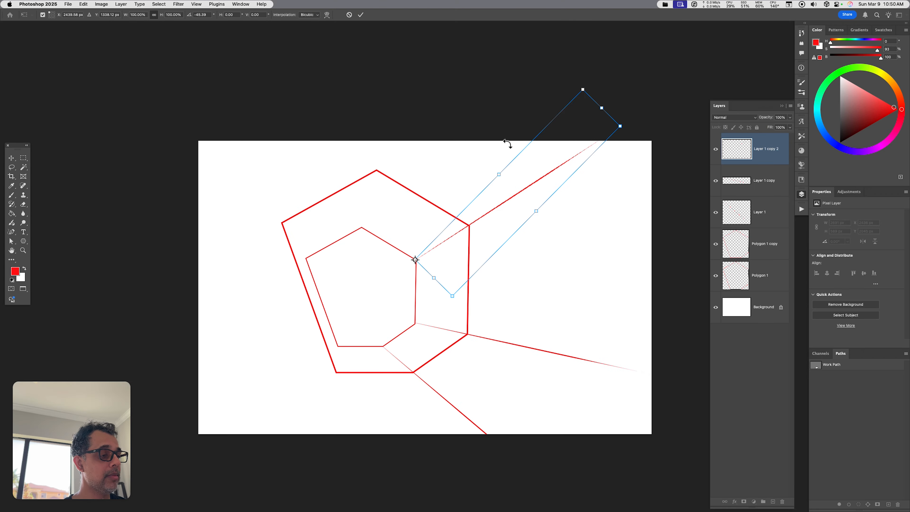
key(Return)
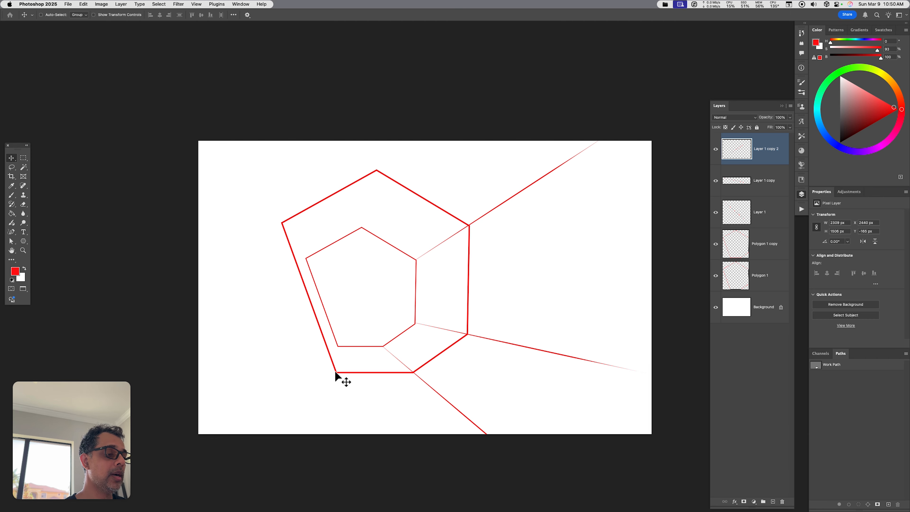
- Draw a small hexagon at the canvas's lower left with the Polygon Tool and switch to Direct Selection
click(24, 241)
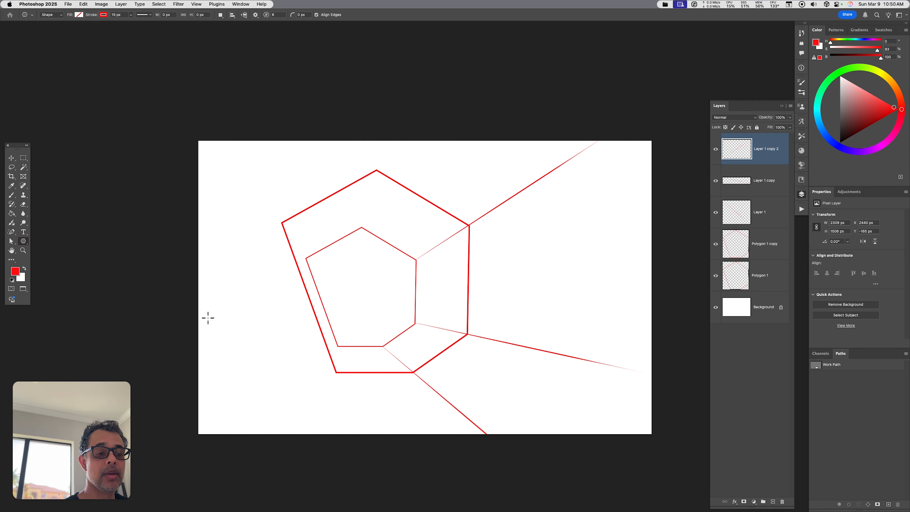
drag(206, 315, 277, 384)
key(a)
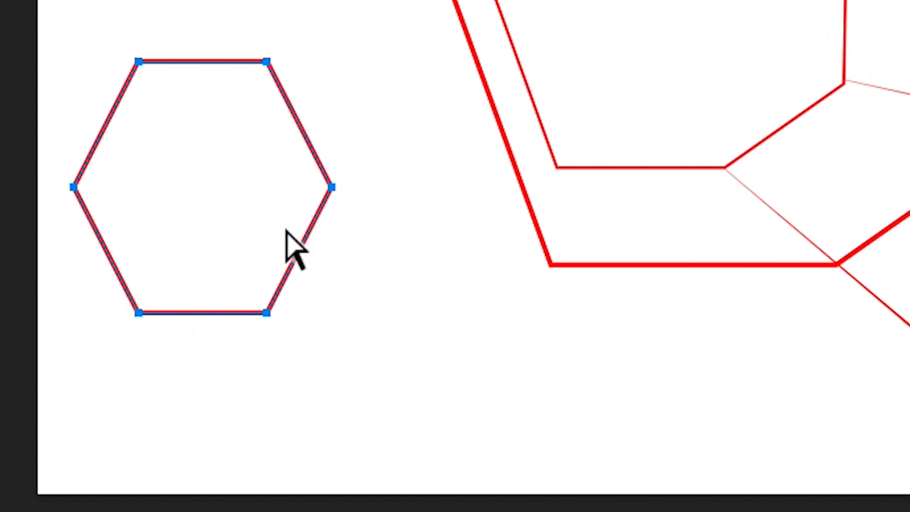
- Select the small hexagon's right-side anchor points and free-transform them, rotating and enlarging that side
drag(217, 1, 429, 414)
right_click(298, 178)
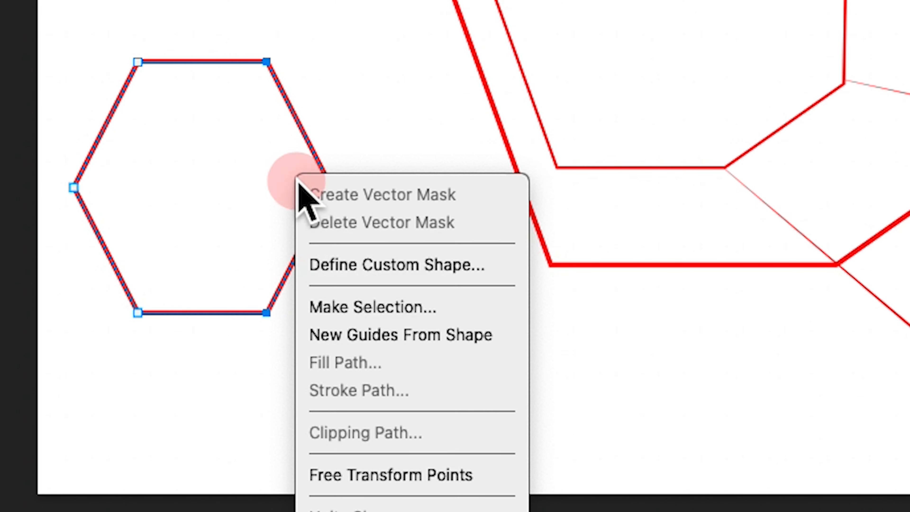
click(464, 474)
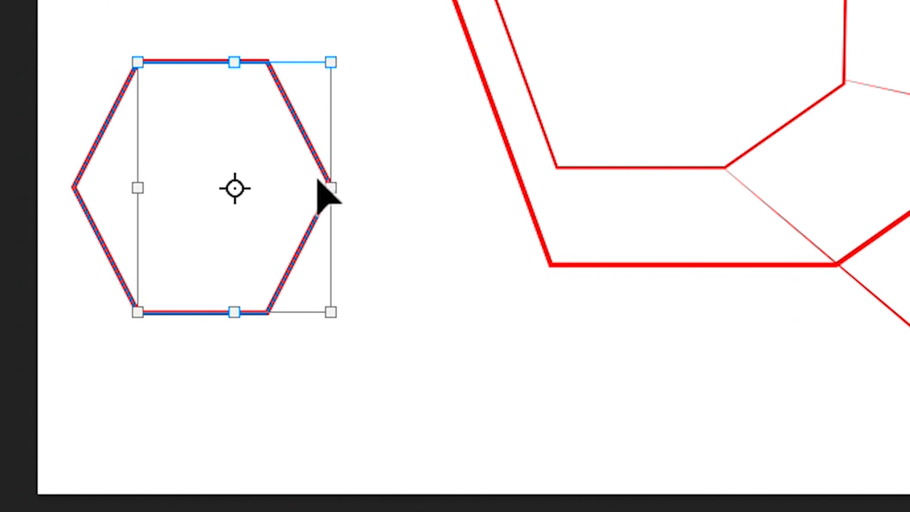
drag(329, 183, 469, 118)
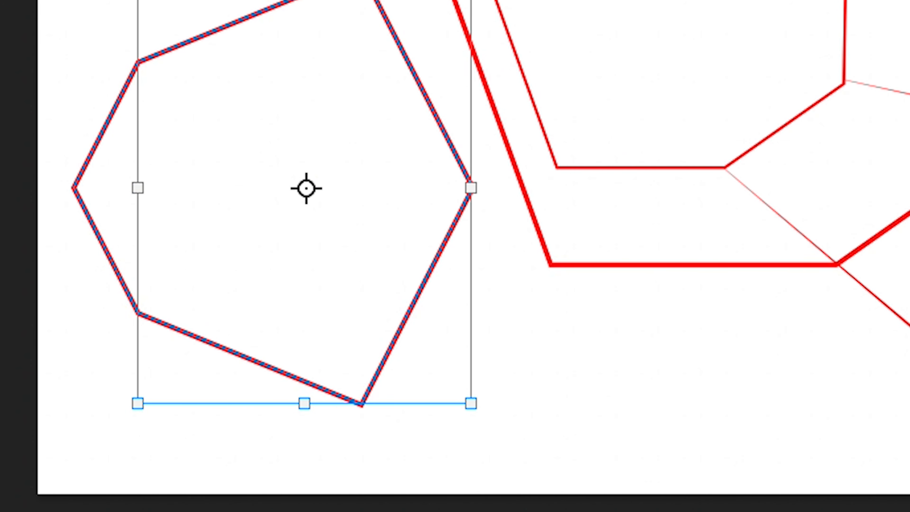
key(Return)
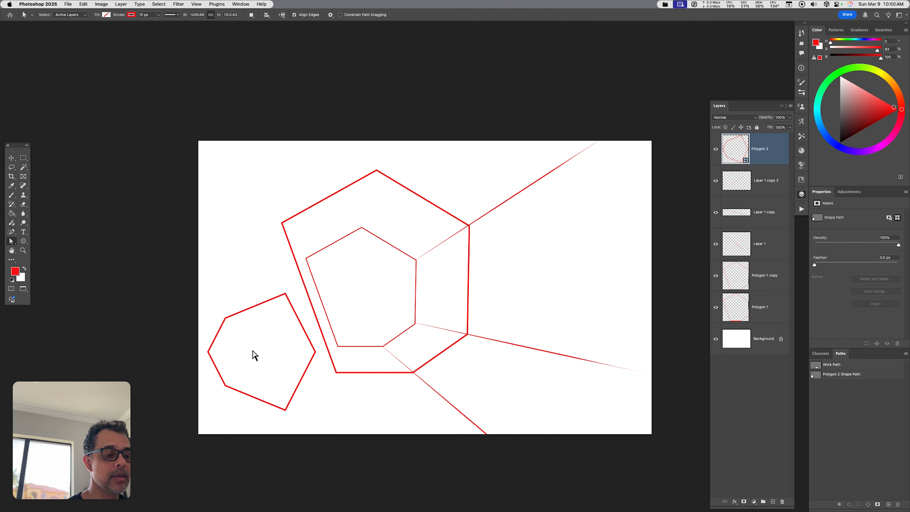
- Free-transform the small polygon, scaling it down from its lower-right corner
key(super+t)
drag(314, 412, 295, 393)
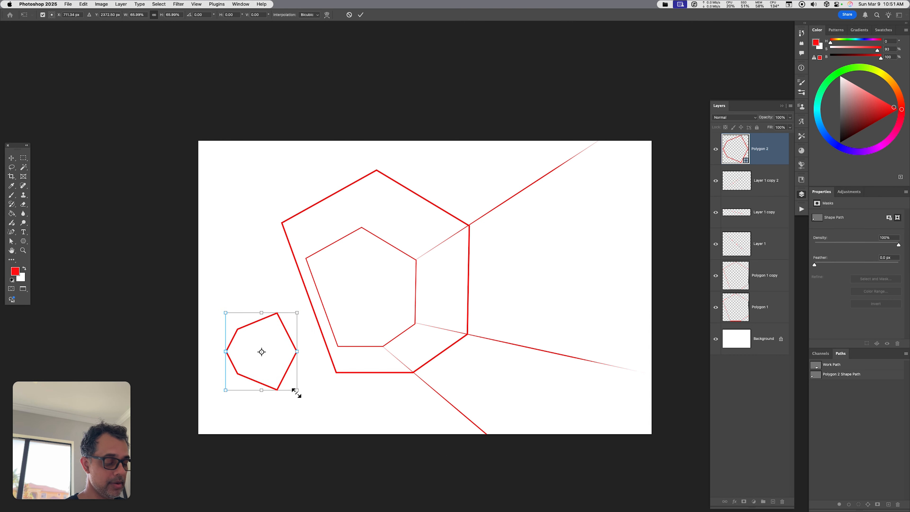
key(Return)
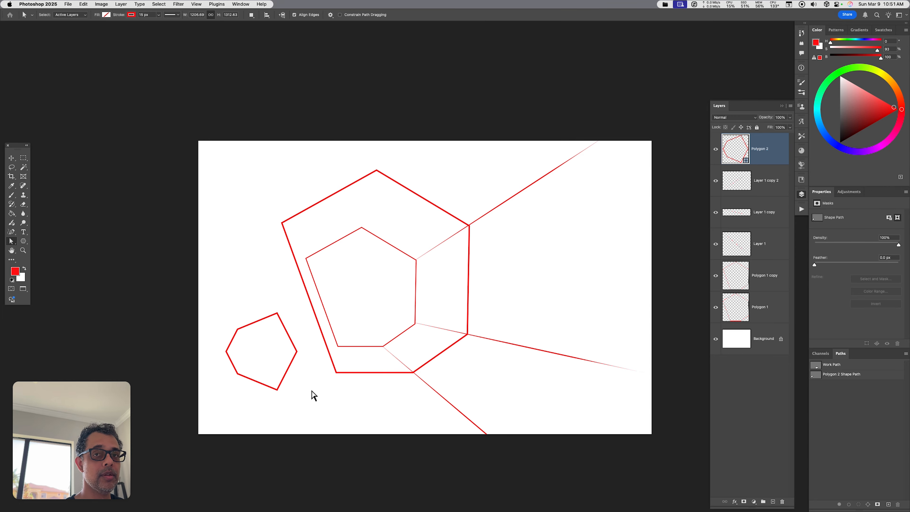
key(ctrl+alt+shift+super)
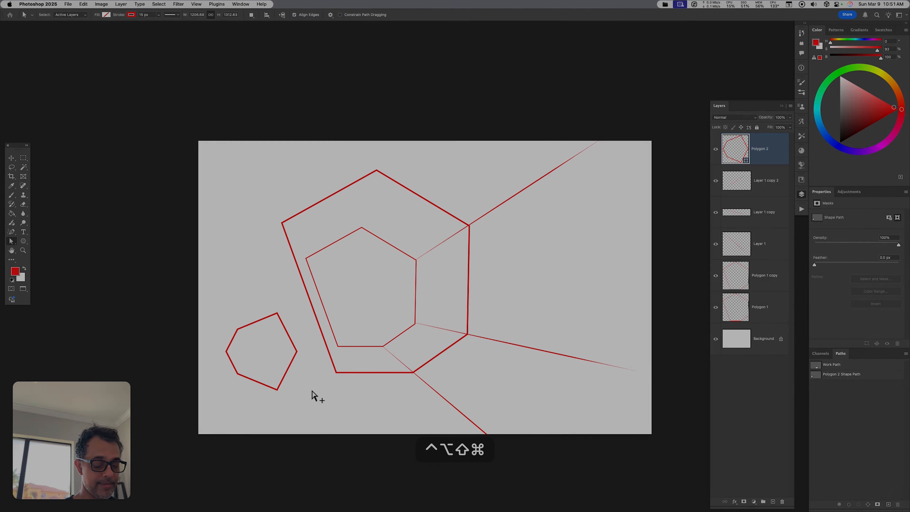